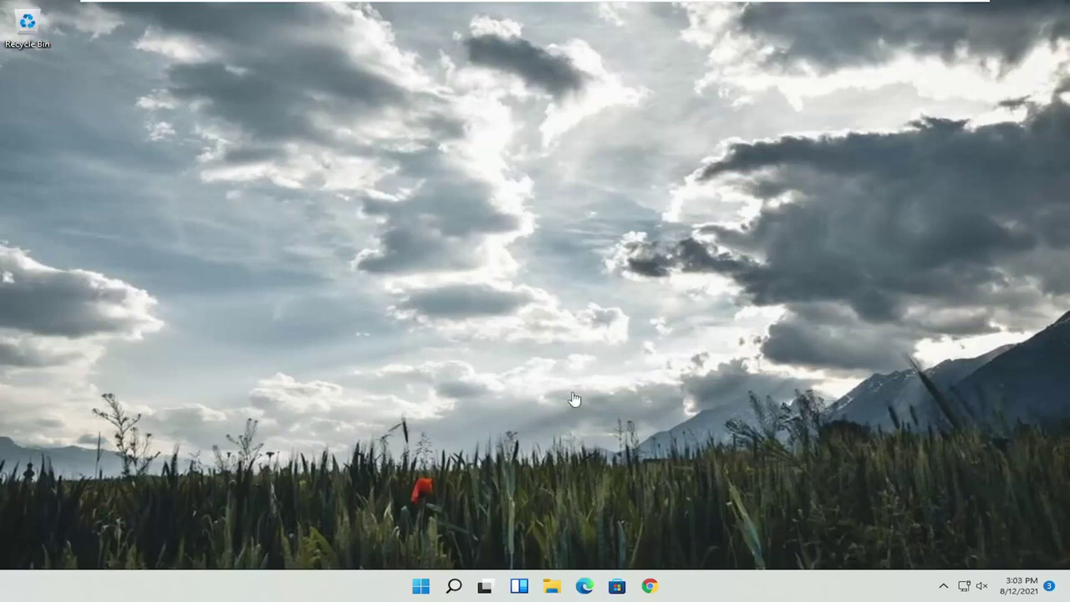
Search for 'control panel' and launch Control Panel.
{"action": "left_click", "coordinate": [456, 589]}
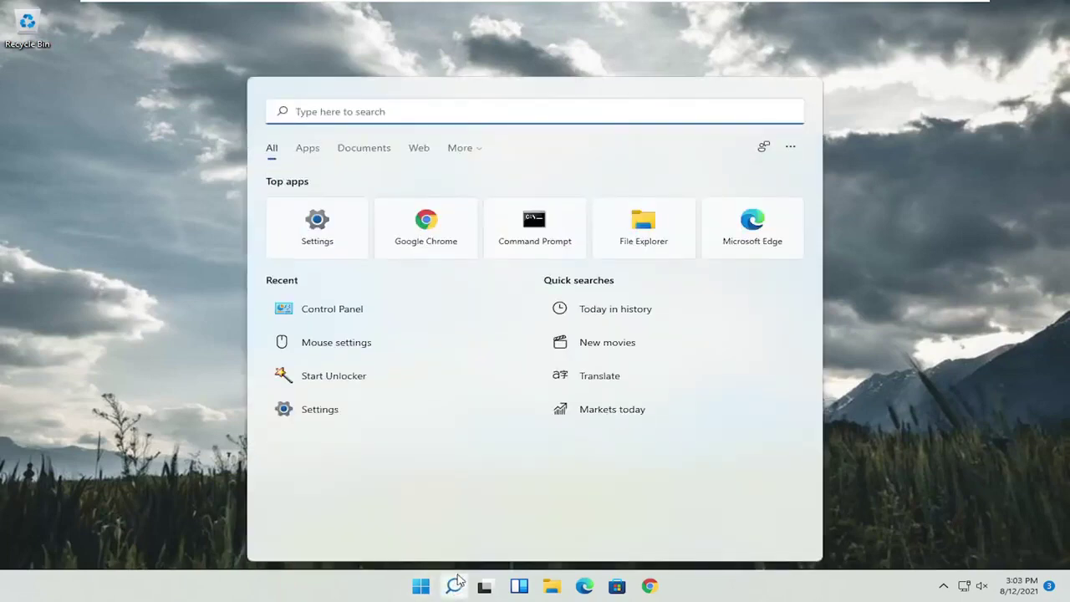
{"action": "type", "text": "control"}
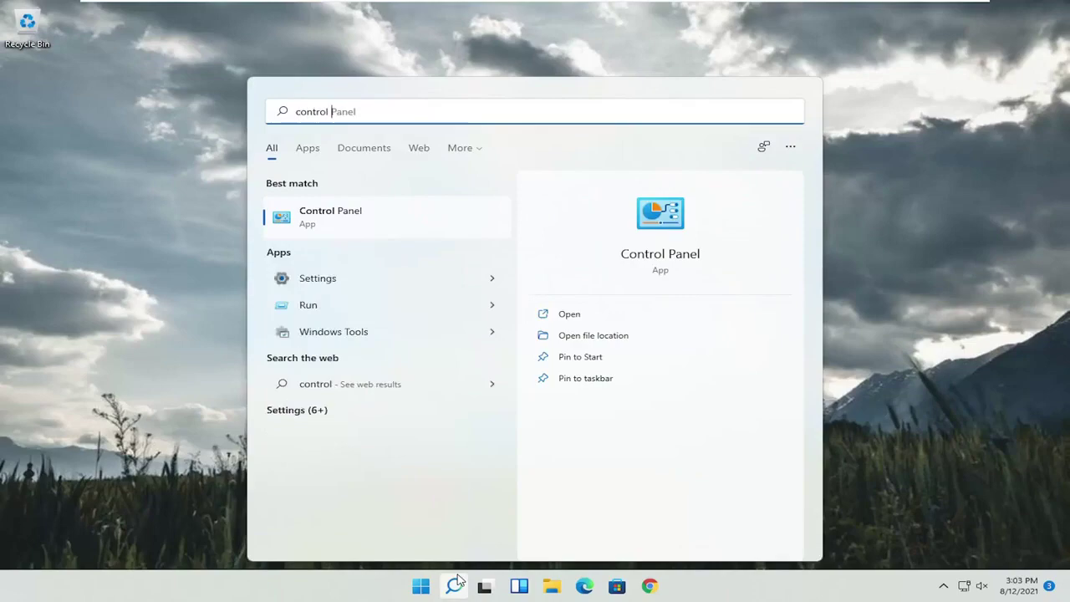
{"action": "type", "text": " panel"}
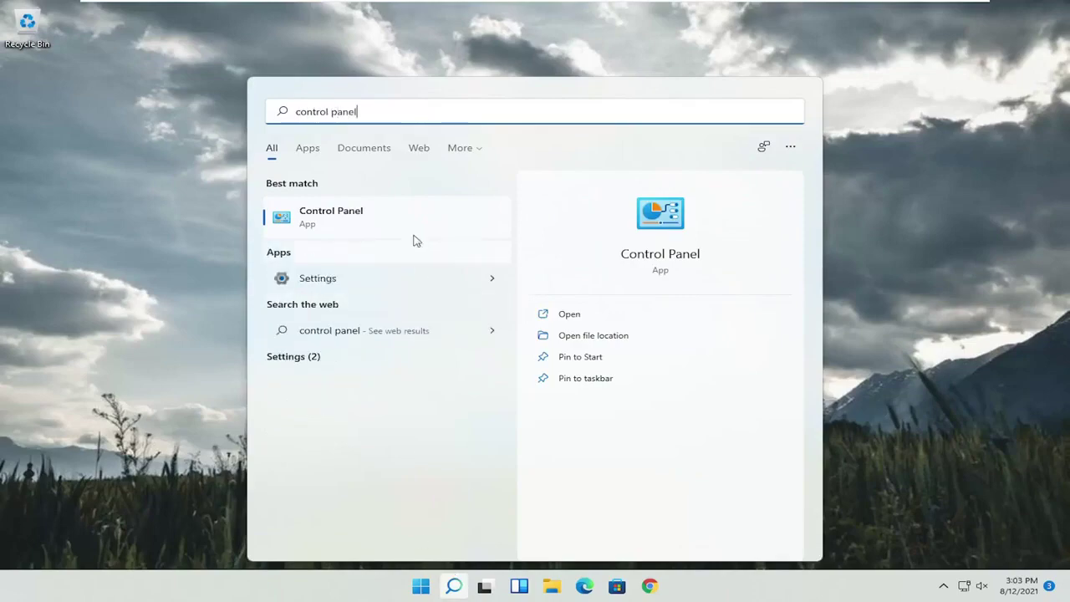
{"action": "left_click", "coordinate": [338, 227]}
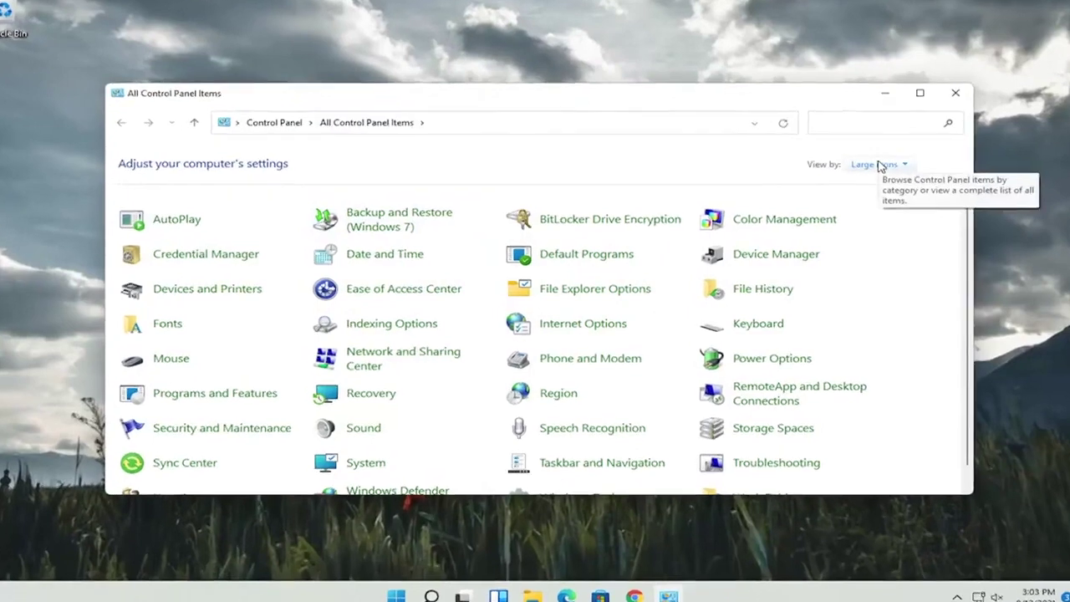
Keep Control Panel in large-icon view and go to Power Options.
{"action": "left_click", "coordinate": [879, 165]}
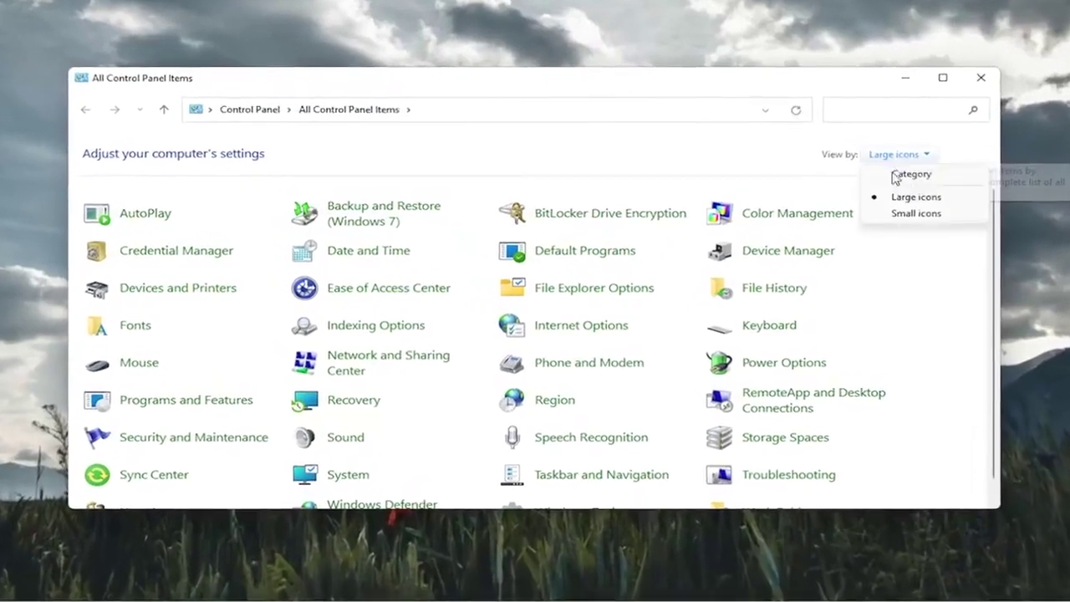
{"action": "left_click", "coordinate": [902, 197]}
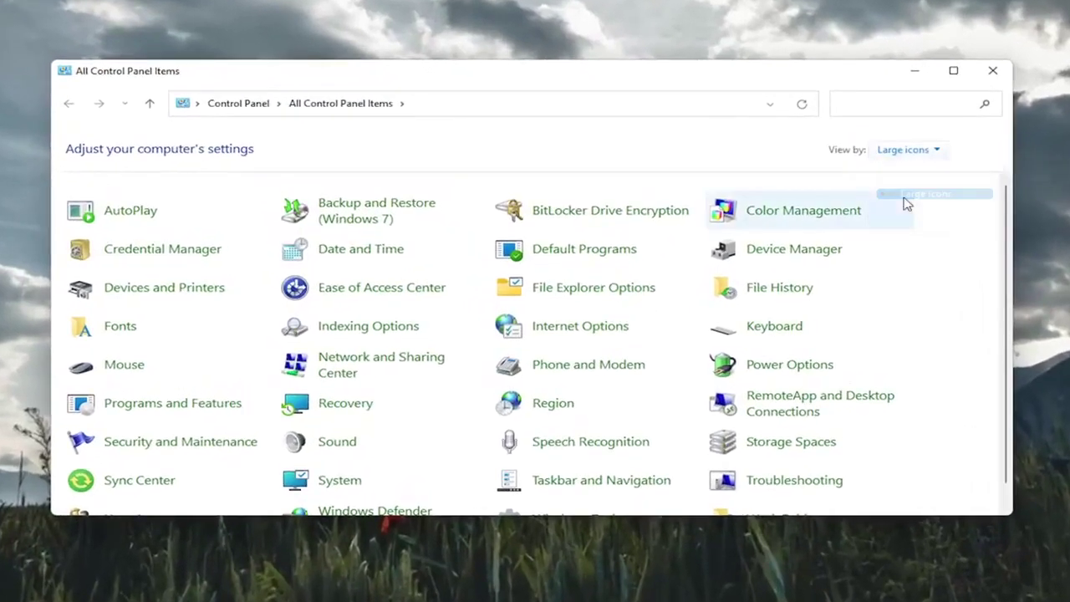
{"action": "left_click", "coordinate": [751, 366]}
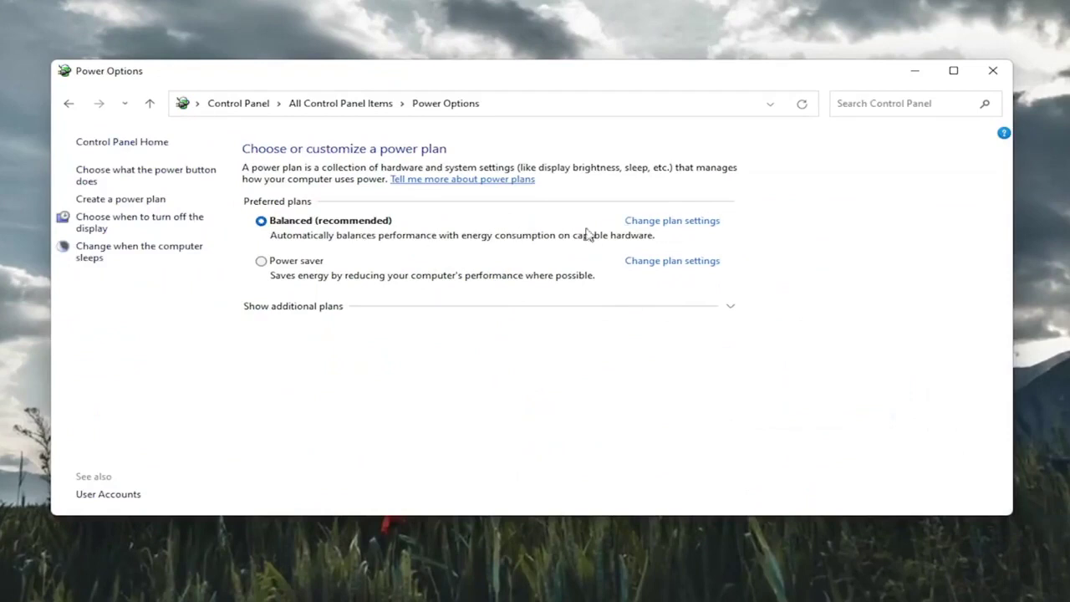
Open the Balanced plan's advanced power settings dialog and centre it.
{"action": "left_click", "coordinate": [660, 223]}
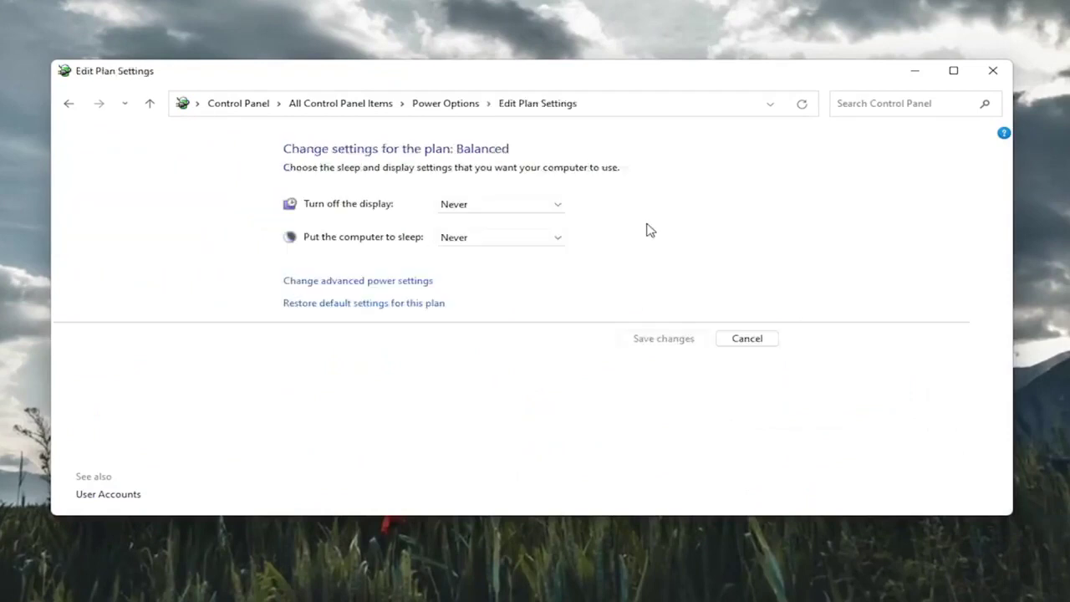
{"action": "left_click", "coordinate": [351, 287]}
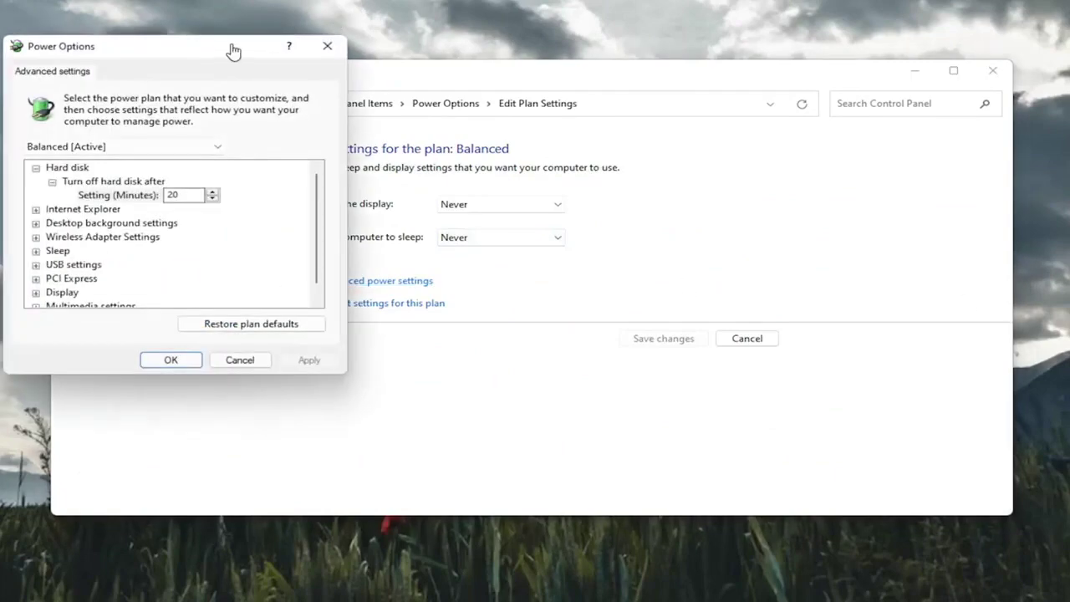
{"action": "left_click_drag", "start_coordinate": [217, 50], "coordinate": [459, 86]}
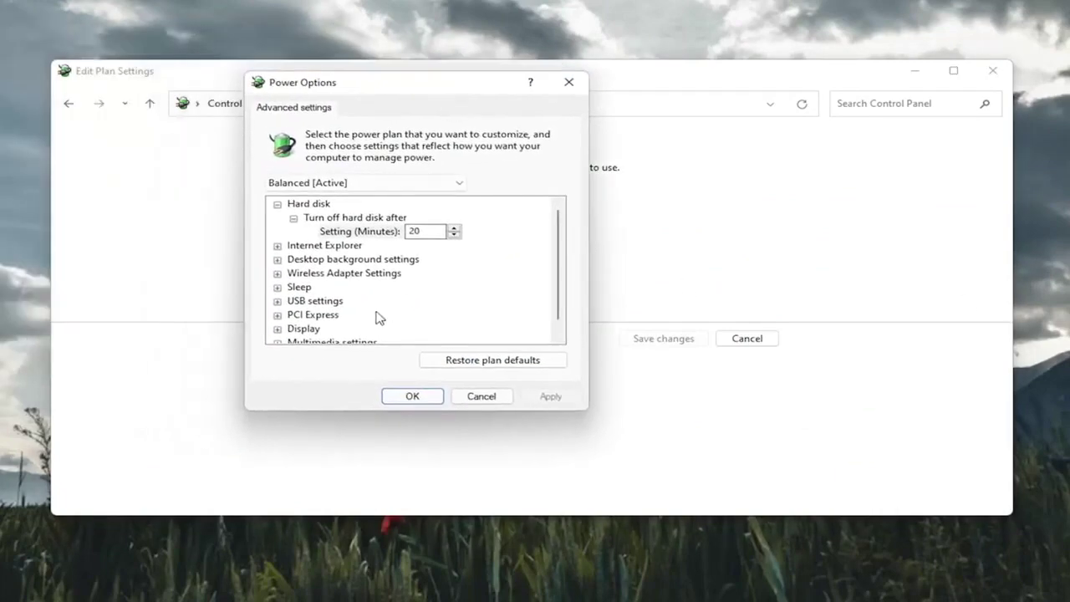
Set PCI Express Link State Power Management to Off, then apply and confirm.
{"action": "scroll", "coordinate": [375, 315], "scroll_direction": "down", "scroll_amount": 1}
{"action": "left_click", "coordinate": [278, 301]}
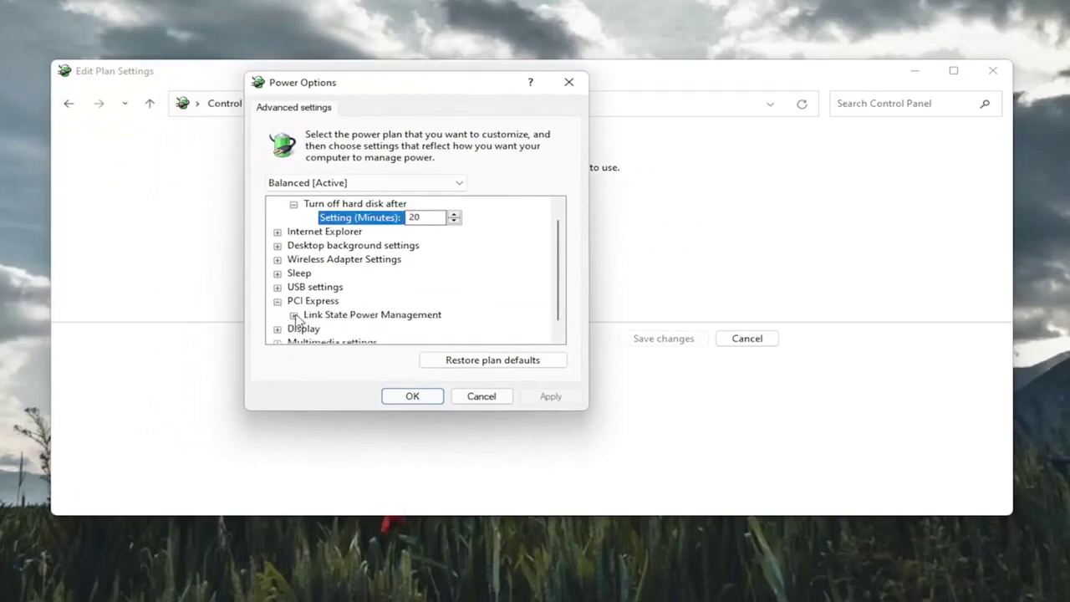
{"action": "left_click", "coordinate": [293, 315]}
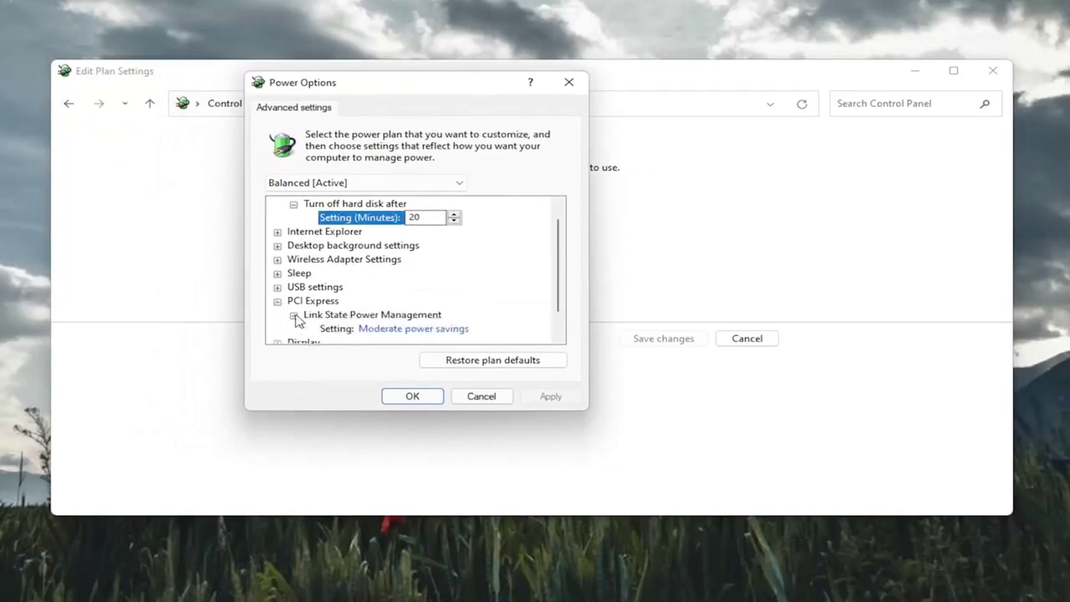
{"action": "scroll", "coordinate": [340, 327], "scroll_direction": "down", "scroll_amount": 1}
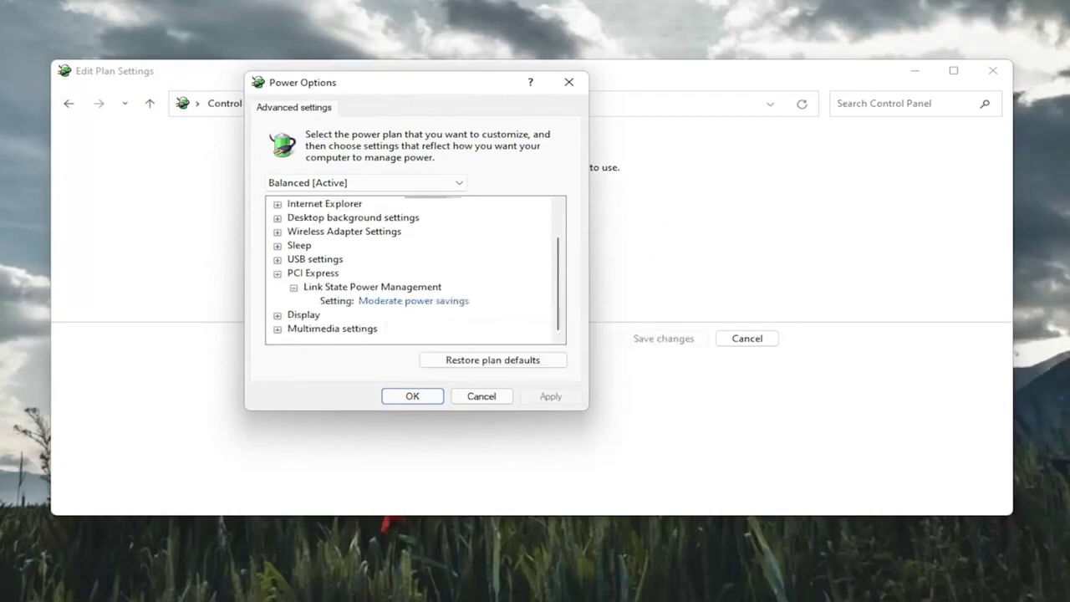
{"action": "left_click", "coordinate": [383, 300]}
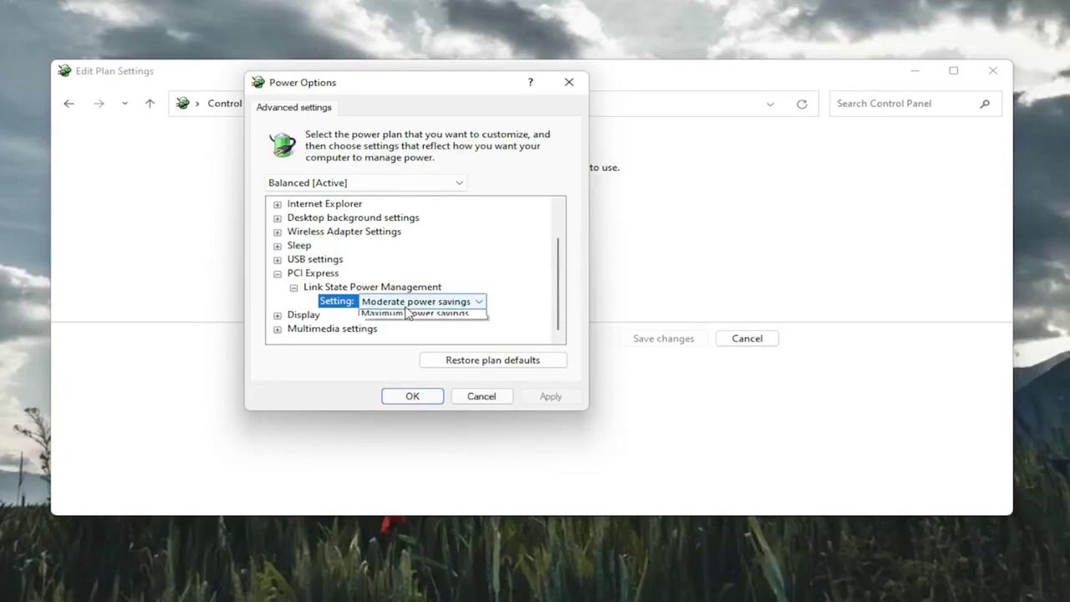
{"action": "left_click", "coordinate": [393, 315]}
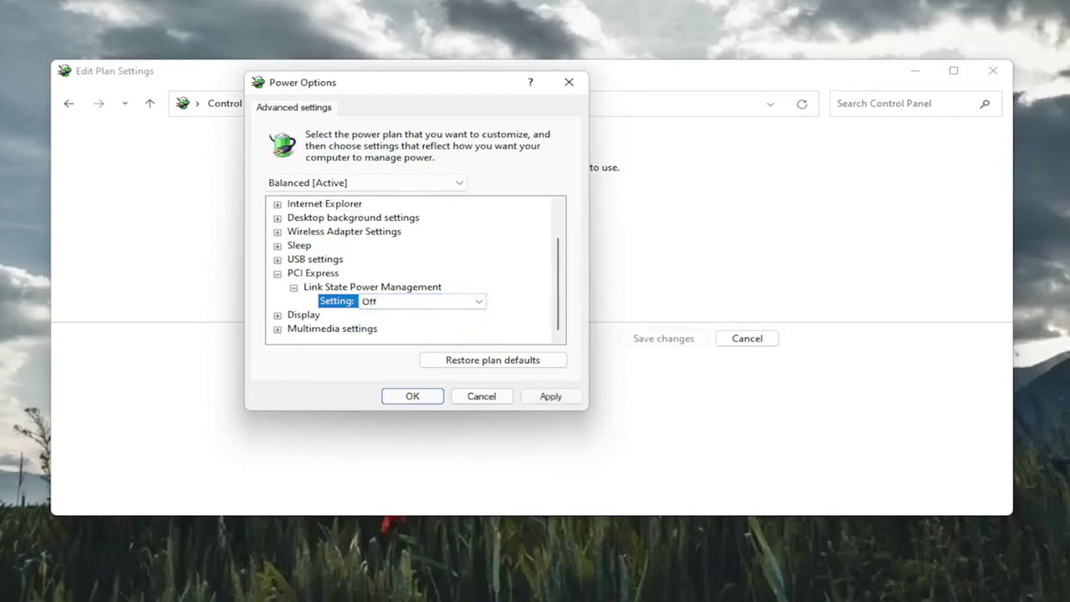
{"action": "left_click", "coordinate": [544, 398]}
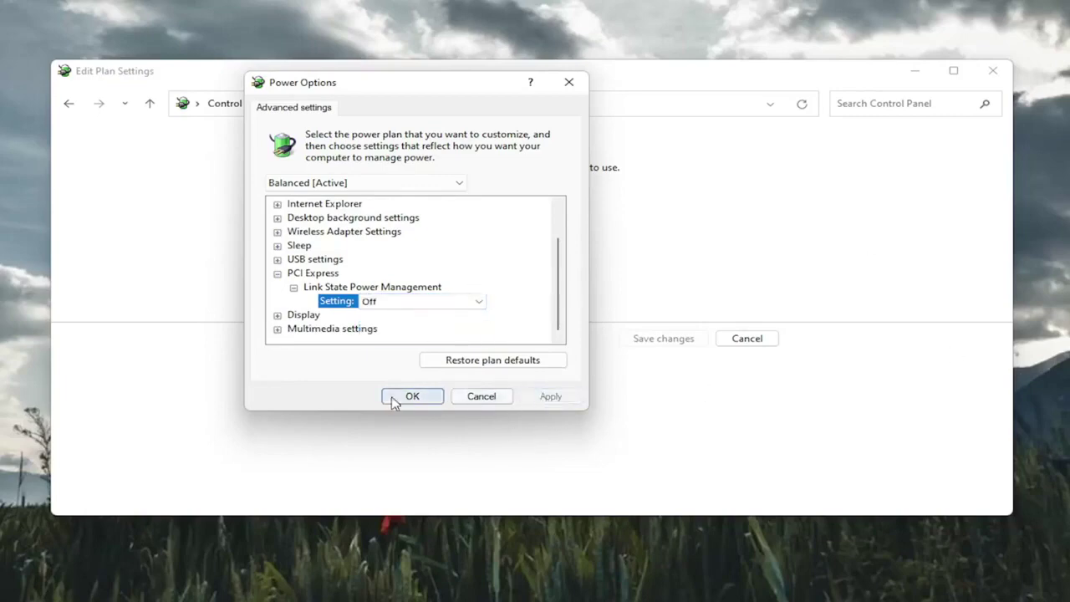
{"action": "left_click", "coordinate": [407, 398]}
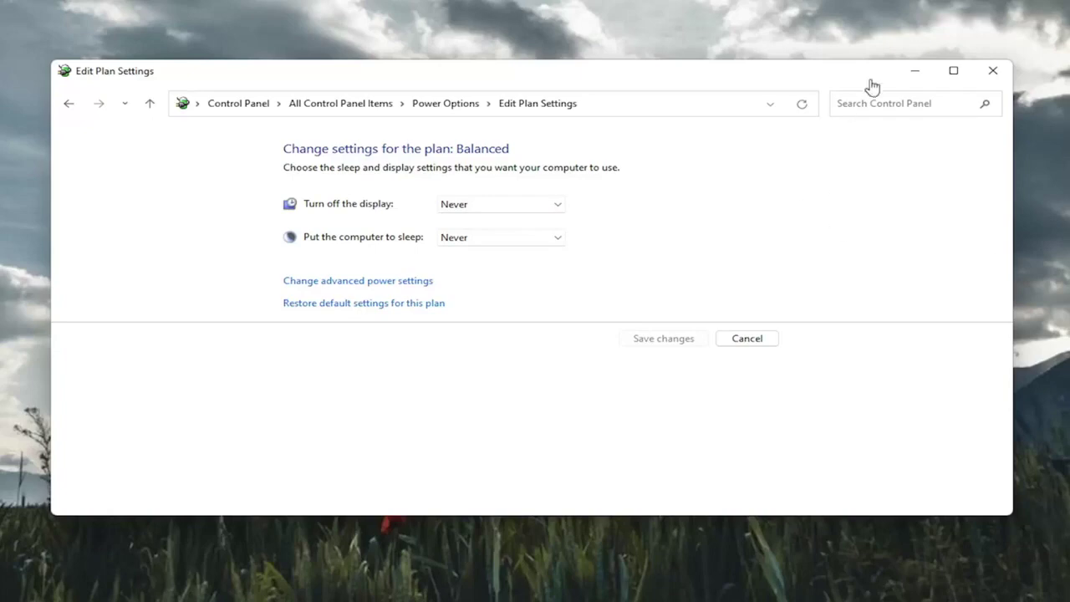
Close the Edit Plan Settings window with its X button.
{"action": "left_click", "coordinate": [993, 70]}
Launch Command Prompt as administrator from search, accepting the UAC prompt.
{"action": "left_click", "coordinate": [454, 585]}
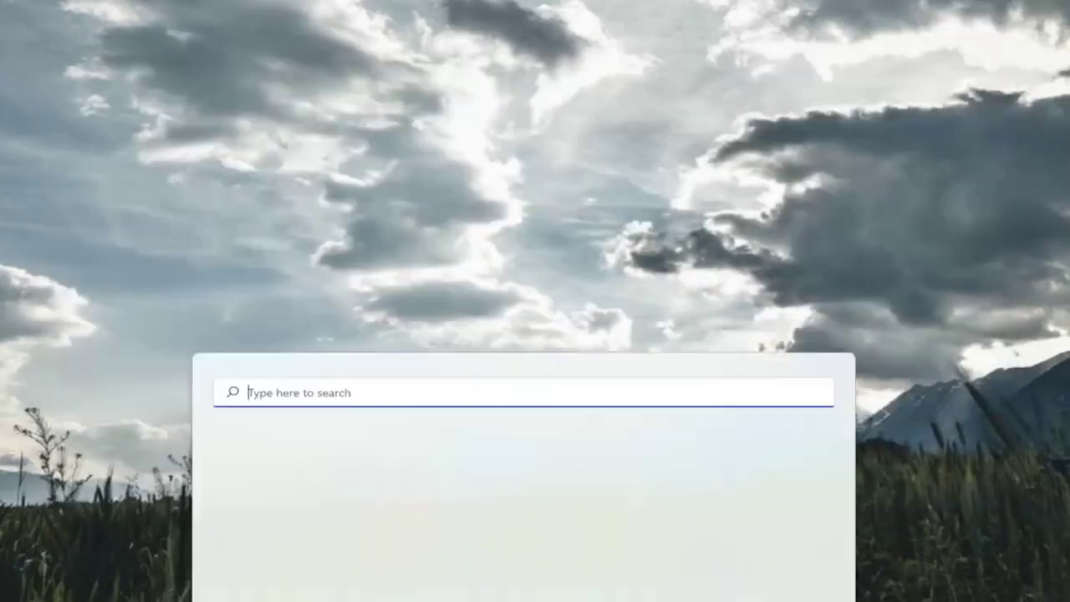
{"action": "type", "text": "cmd"}
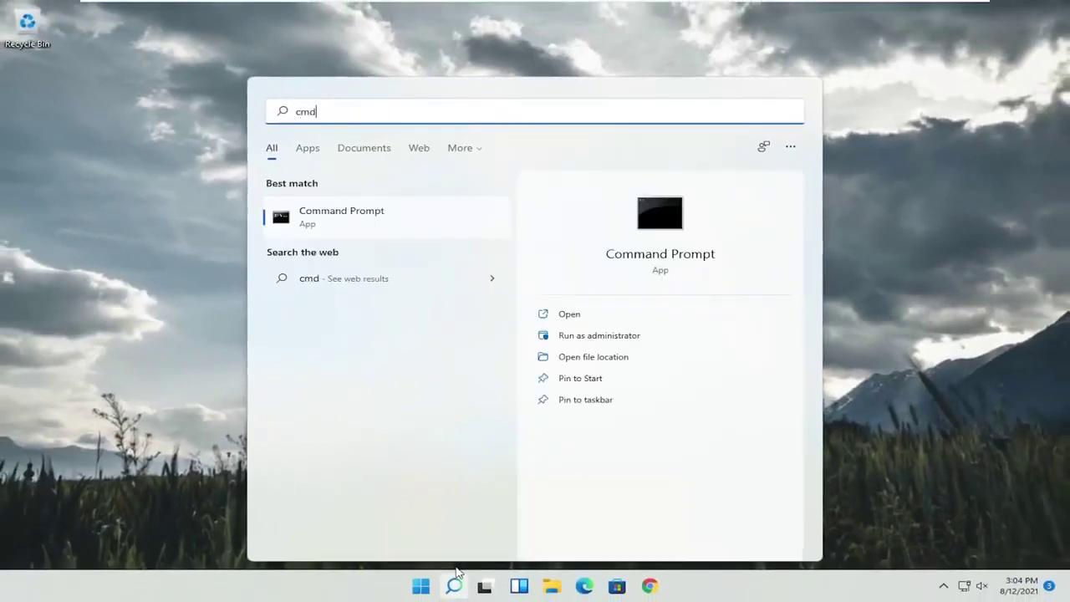
{"action": "right_click", "coordinate": [326, 217]}
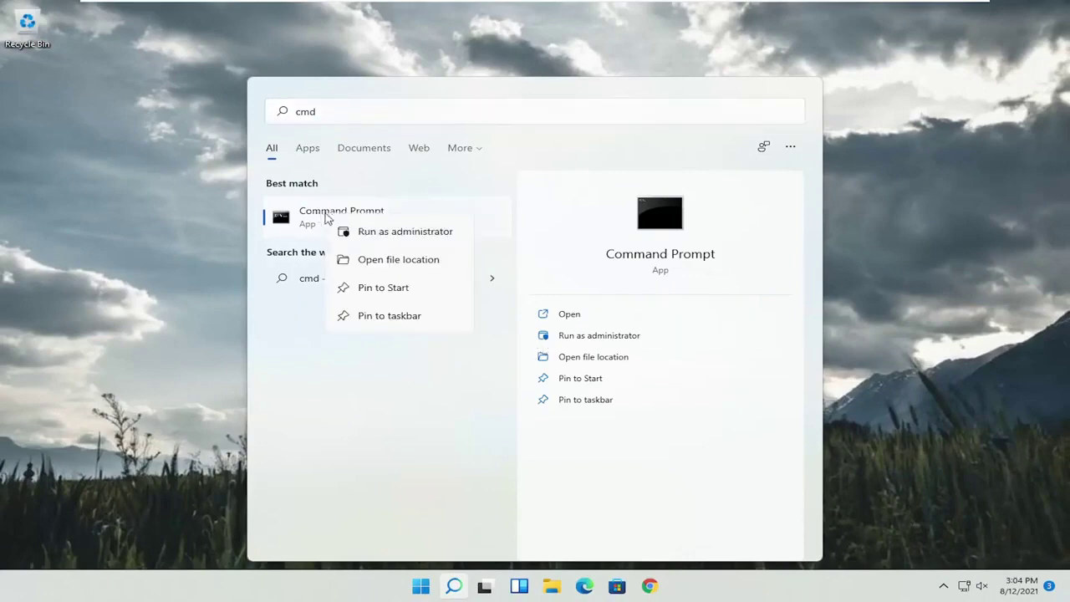
{"action": "left_click", "coordinate": [363, 233]}
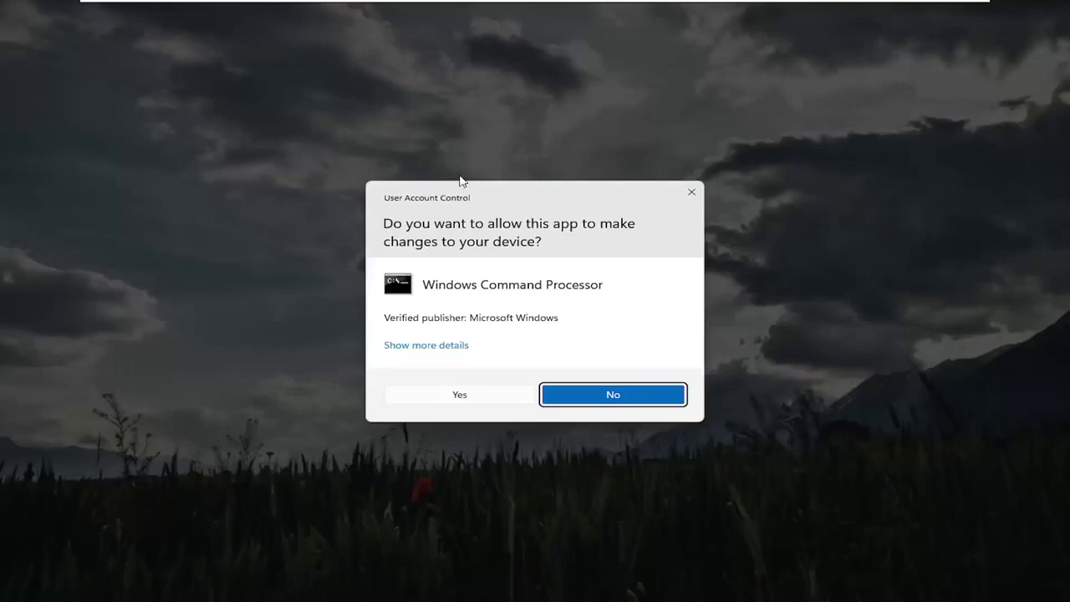
{"action": "left_click", "coordinate": [478, 398]}
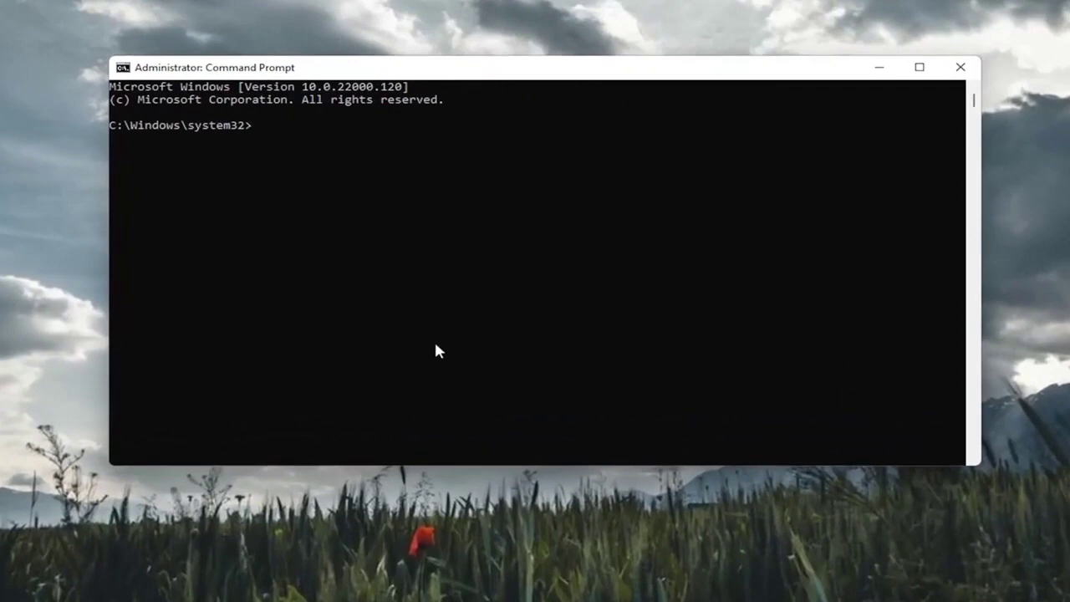
Run powercfg -h off to disable hibernation, then type sfc /scannow.
{"action": "type", "text": "power"}
{"action": "type", "text": "cfg "}
{"action": "type", "text": "-h"}
{"action": "type", "text": " off"}
{"action": "key", "text": "Return"}
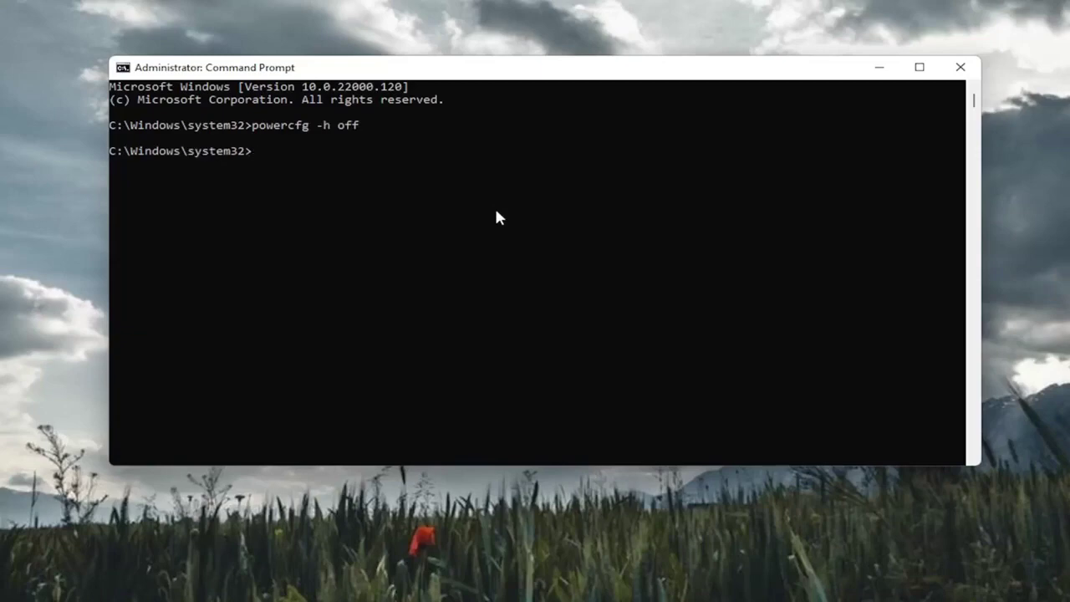
{"action": "type", "text": "sf"}
{"action": "type", "text": "c /s"}
{"action": "type", "text": "cannow"}
Run sfc /scannow and let it reach 100% with no integrity violations.
{"action": "key", "text": "Return"}
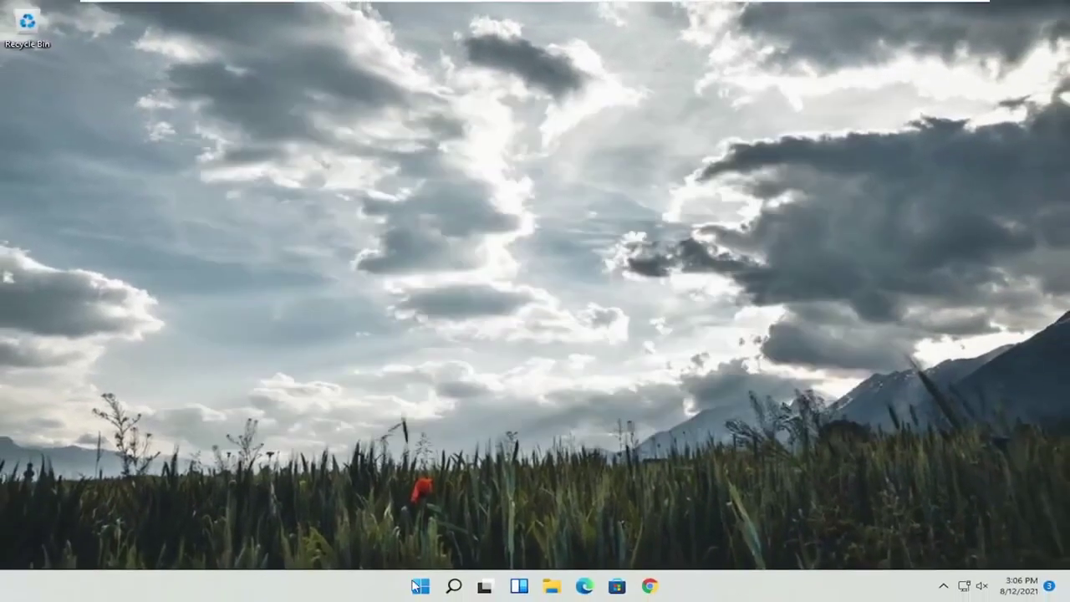
Right-click Start to bring up the Win+X power-user menu.
{"action": "right_click", "coordinate": [416, 587]}
{"action": "mouse_move", "coordinate": [407, 533]}
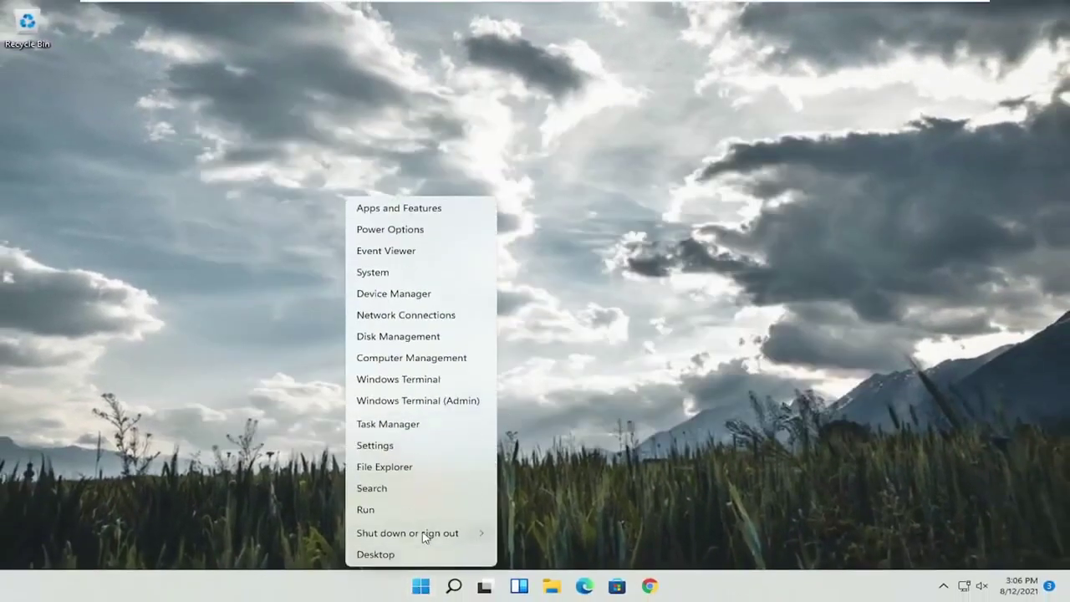